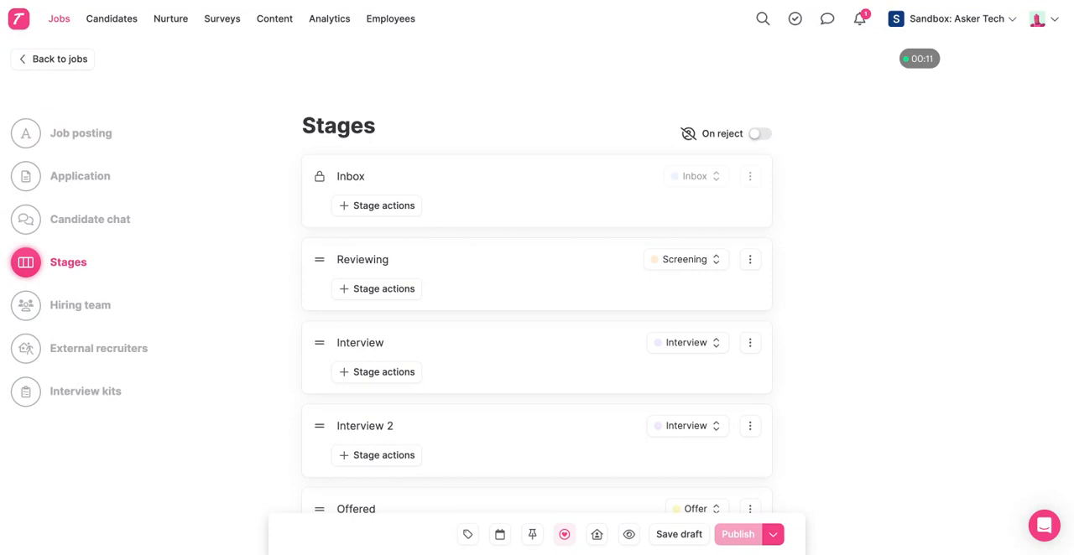
Step: Start adding a Conduct Asker interview trigger to the first Interview stage
scroll(275, 289, down, 1)
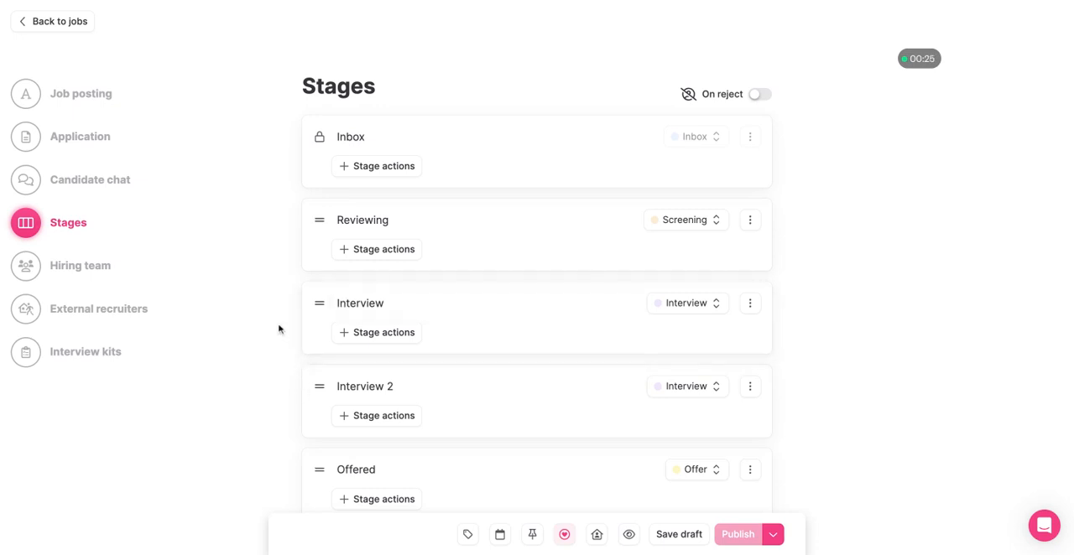
click(369, 336)
mouse_move(433, 361)
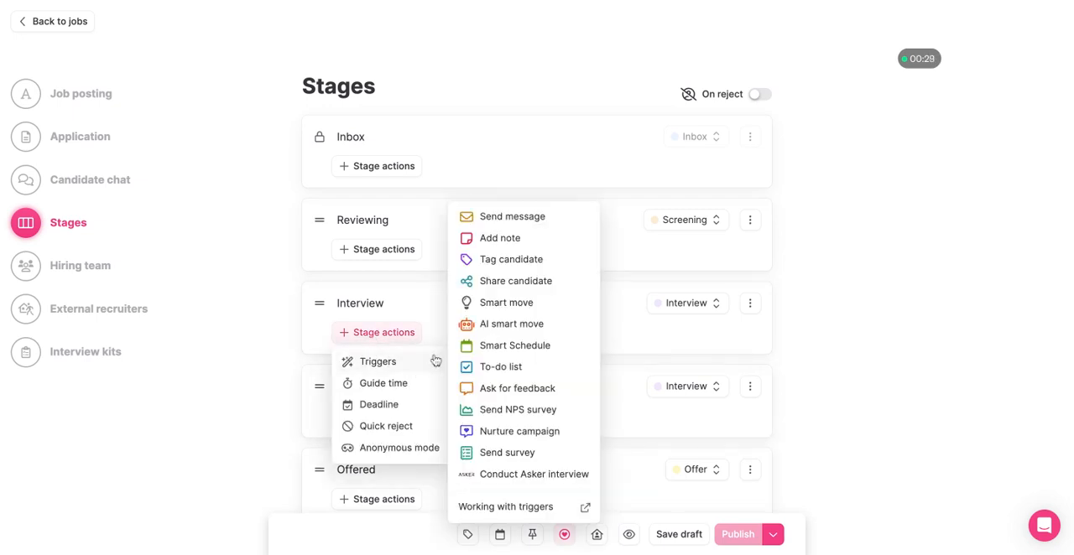
click(512, 476)
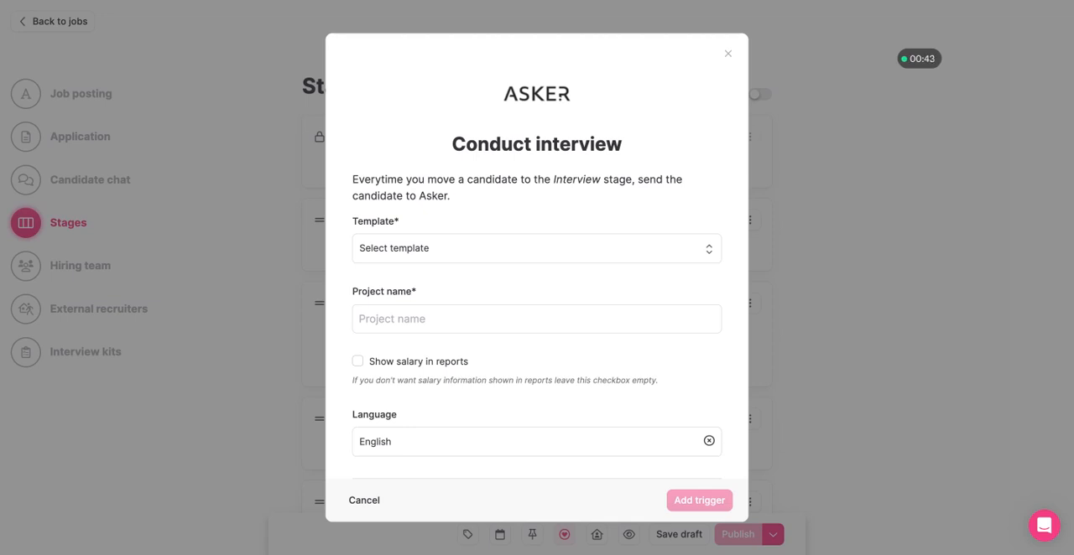
Step: Add the interview trigger with the Sales Development Representative template, project name SDR and salary shown in reports
click(505, 260)
click(455, 317)
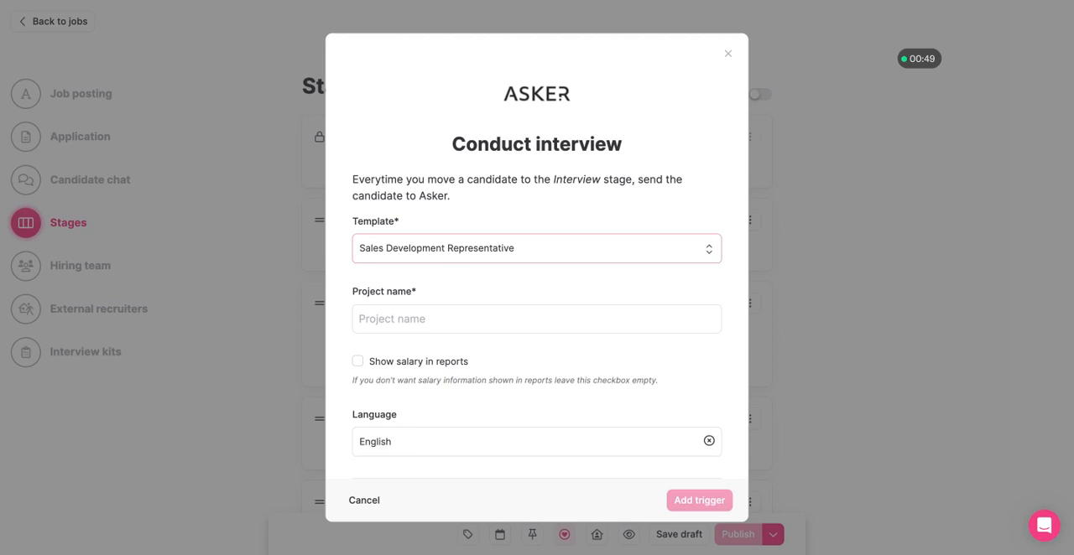
click(421, 312)
text(SDR)
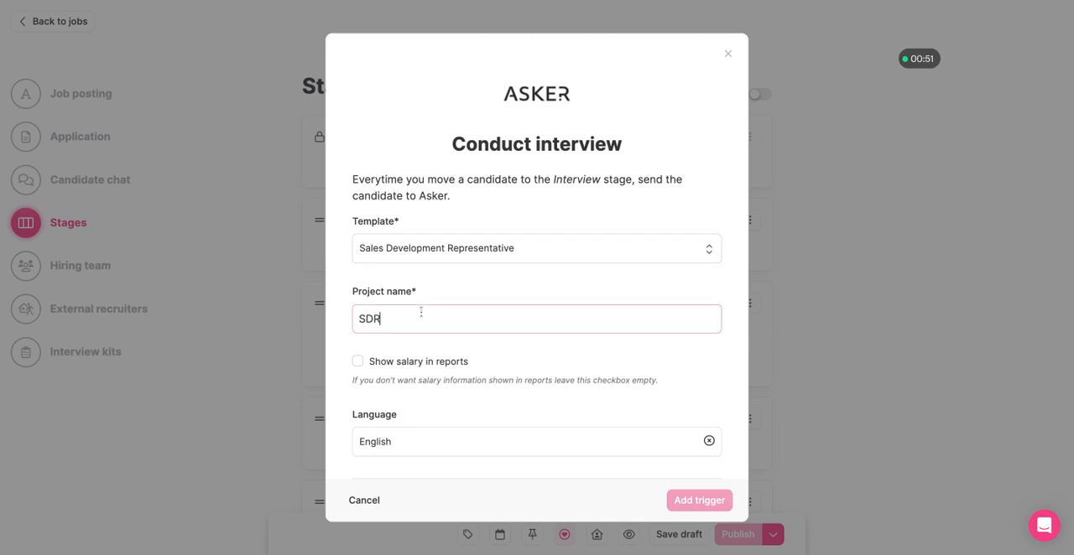
click(433, 278)
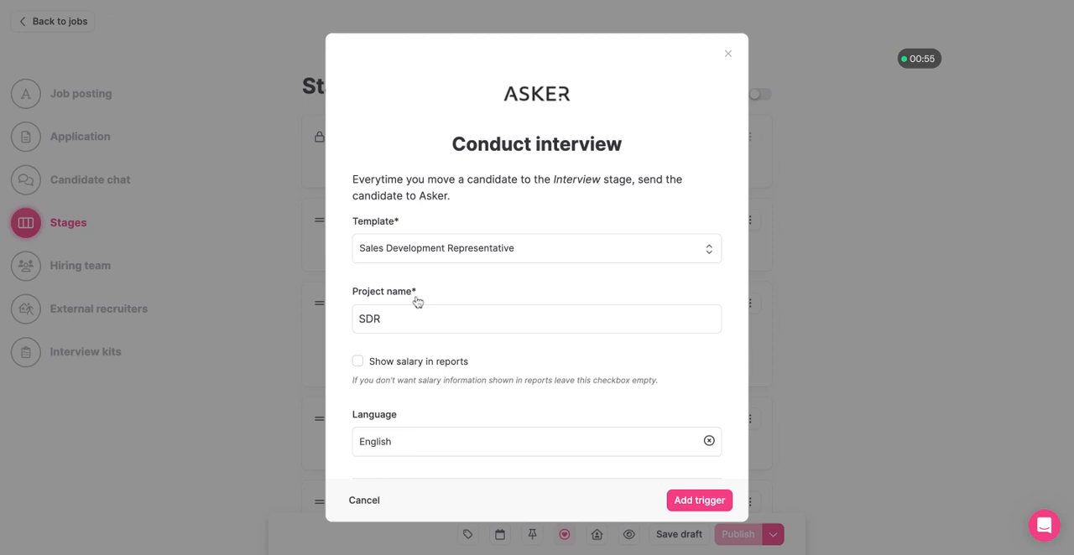
scroll(417, 302, down, 1)
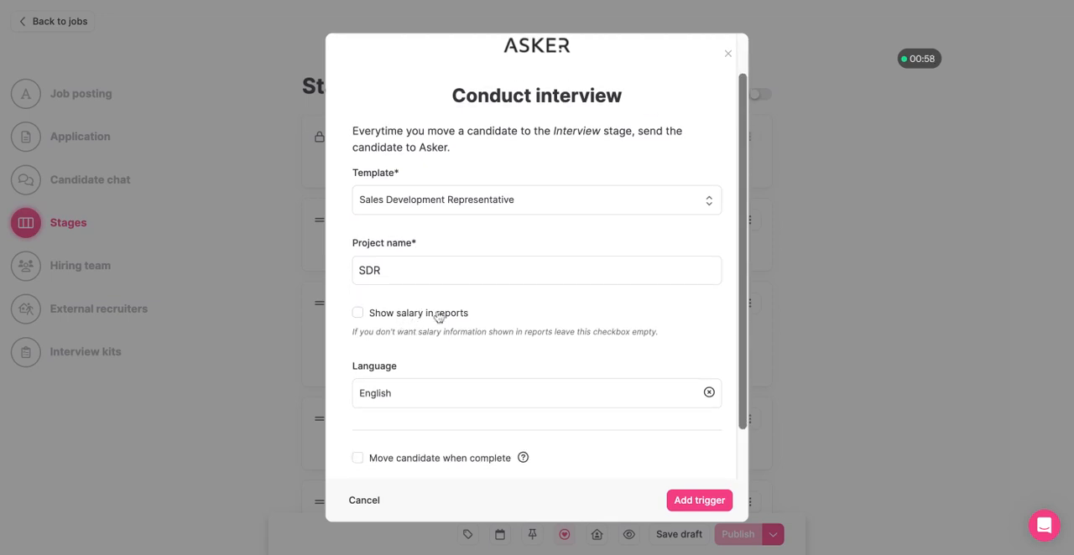
click(375, 316)
click(699, 501)
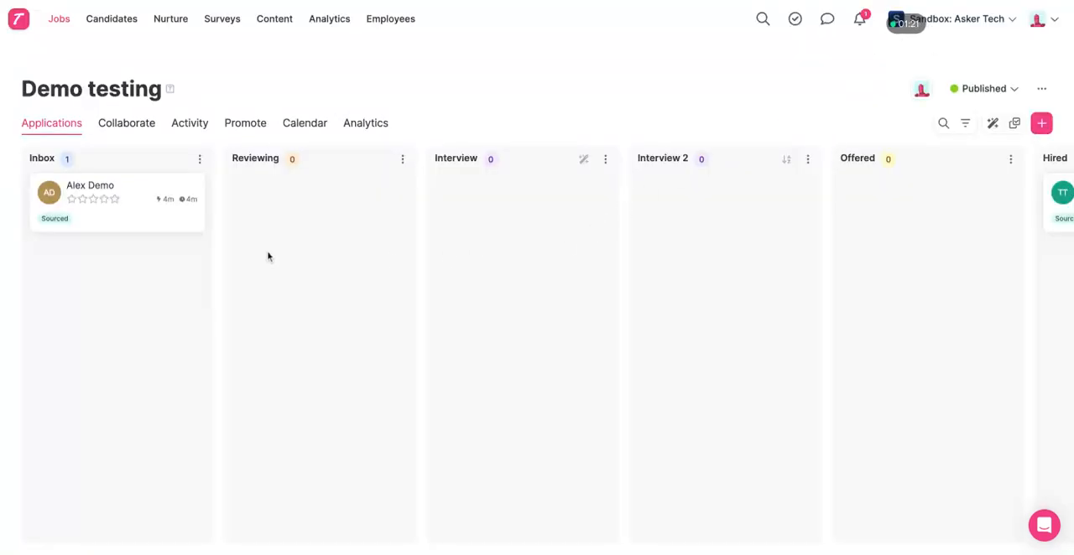
Step: Move the candidate's card from Inbox to the Interview stage
drag(112, 227, 505, 204)
mouse_move(583, 163)
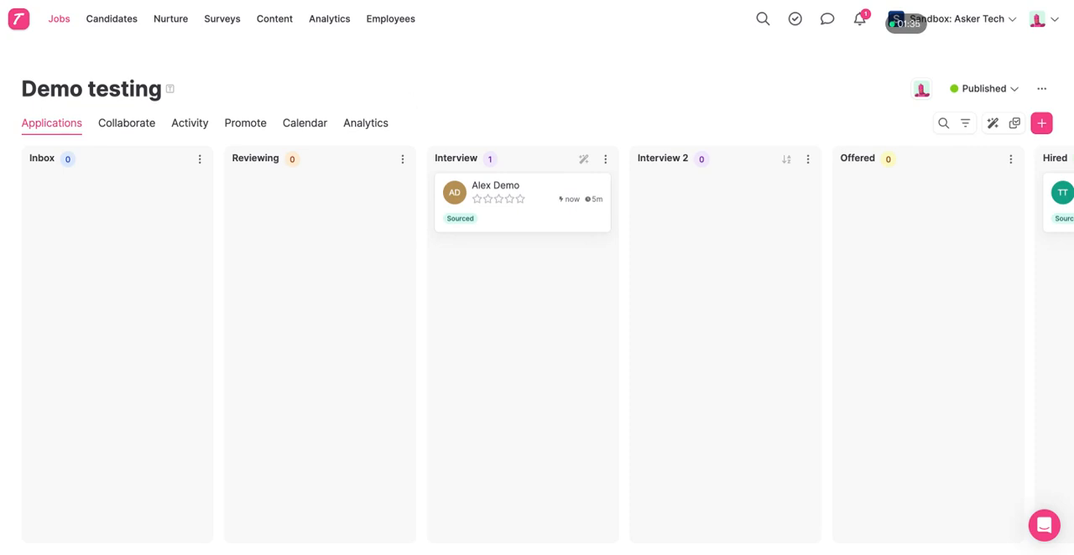
Step: Review the job's stage triggers and the trigger types available for the Interview stage, and return to the candidate board
click(993, 124)
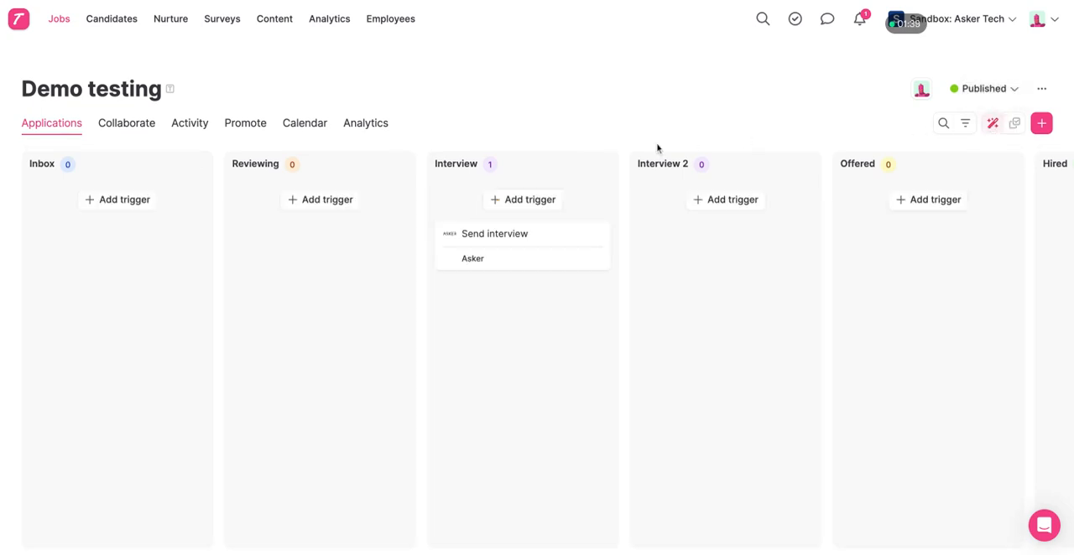
click(528, 205)
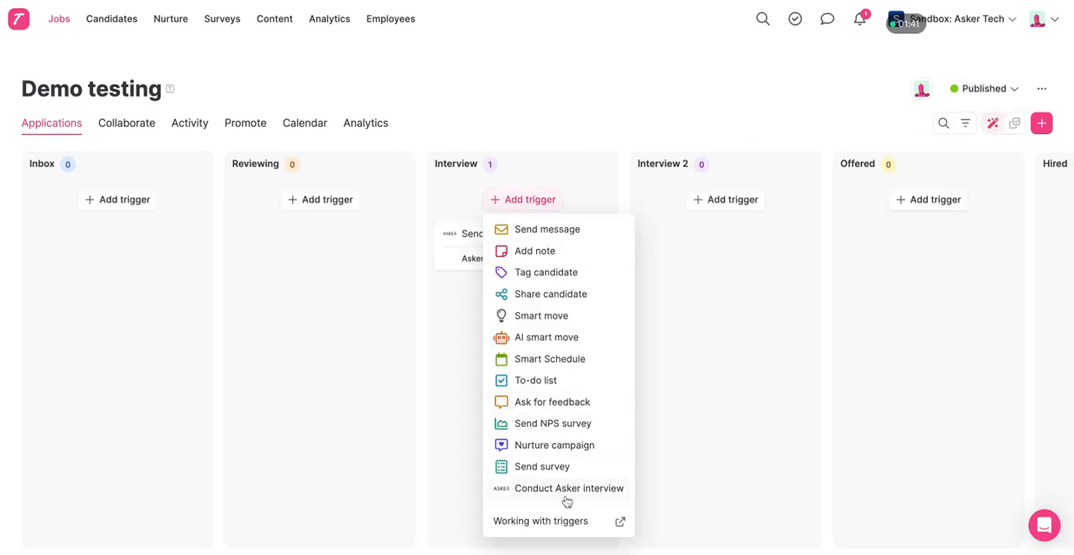
click(541, 90)
click(993, 124)
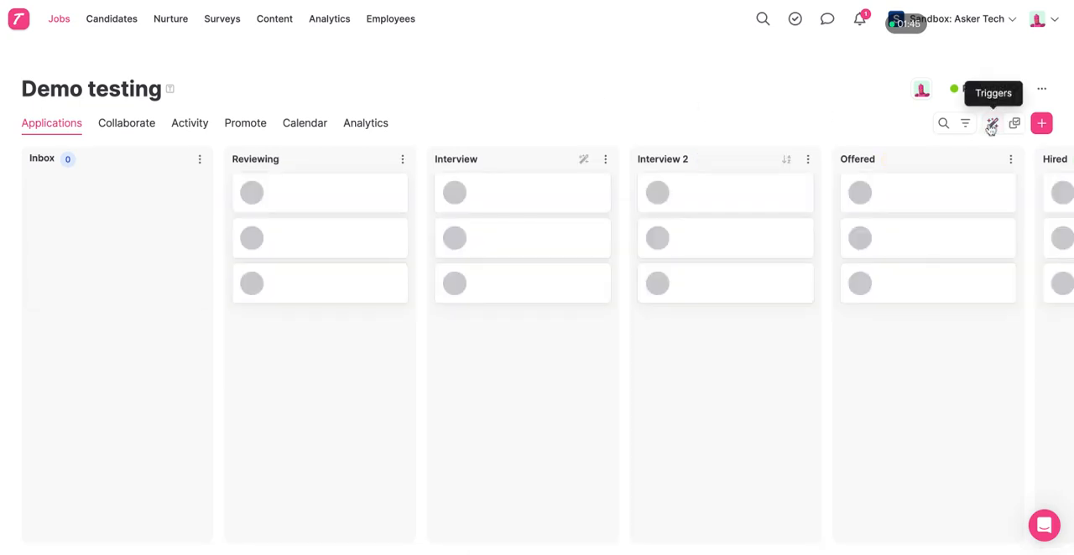
Step: Start the pending Asker interview from the candidate's profile and continue as a guest interviewer
click(520, 228)
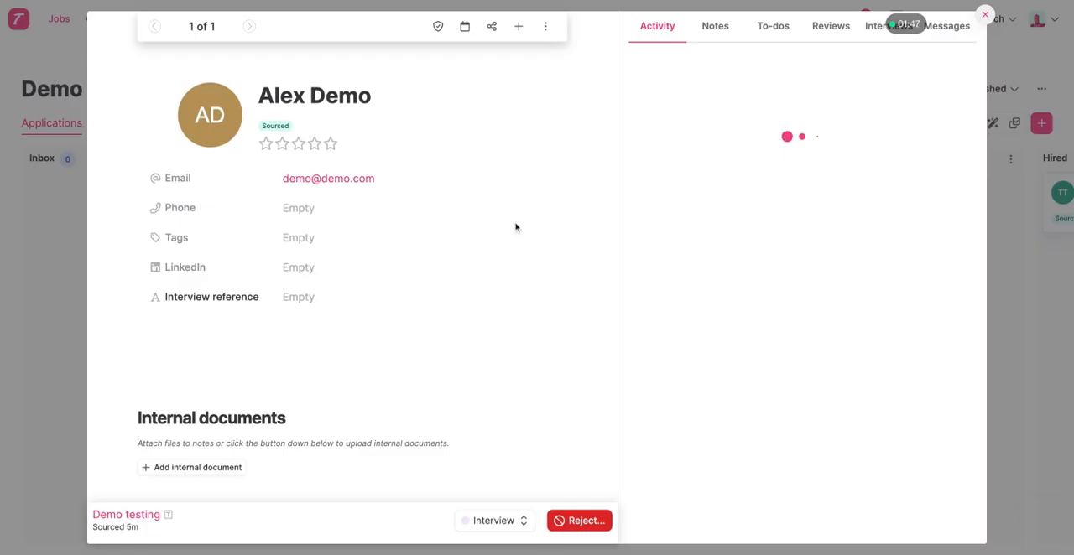
scroll(347, 309, down, 2)
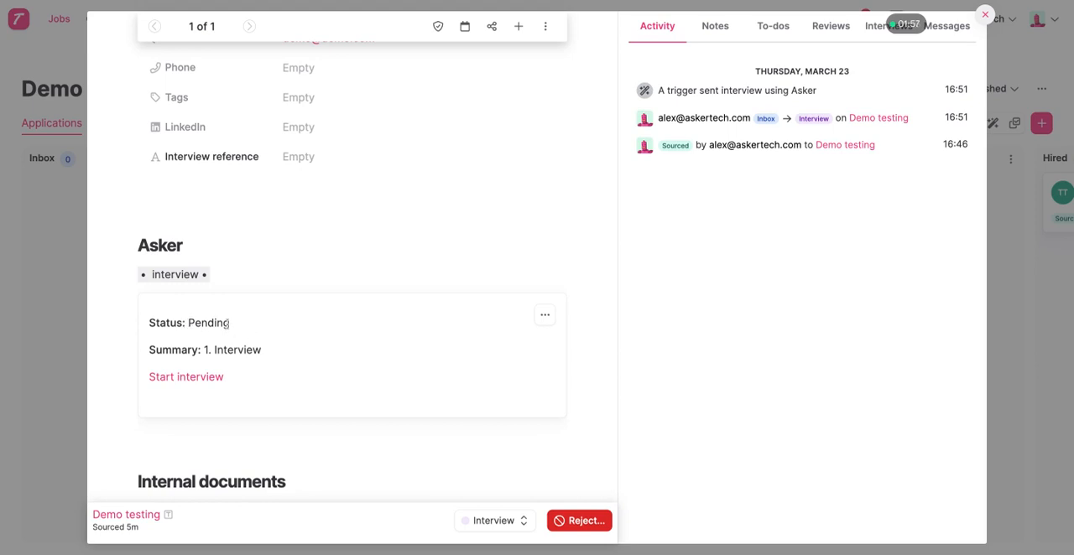
click(211, 377)
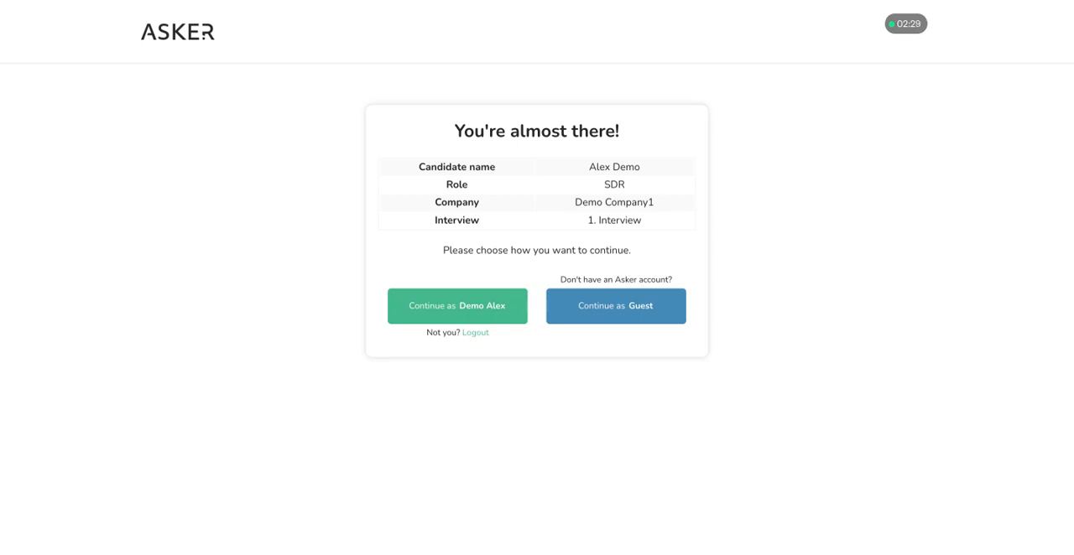
click(604, 312)
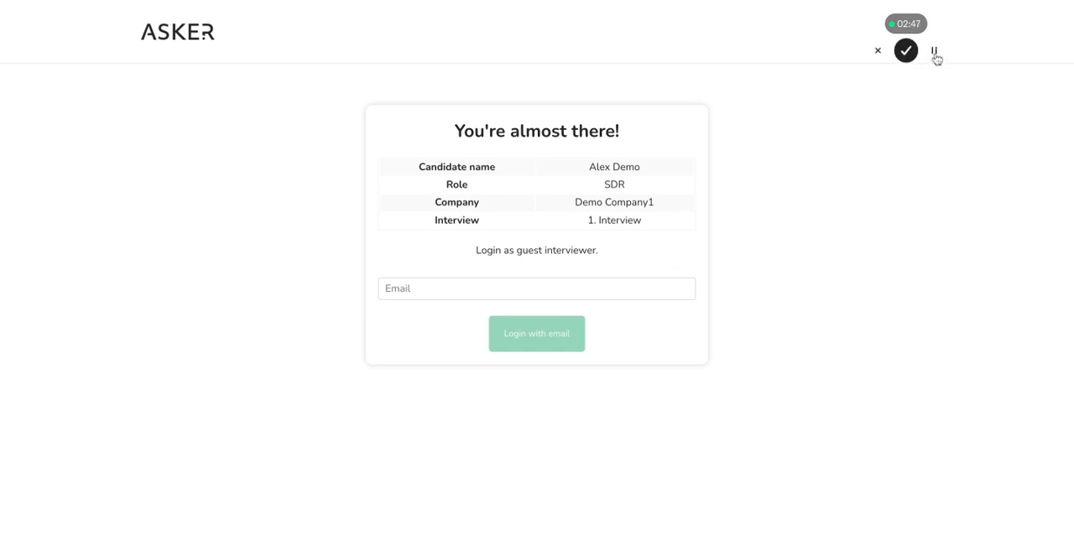
click(935, 51)
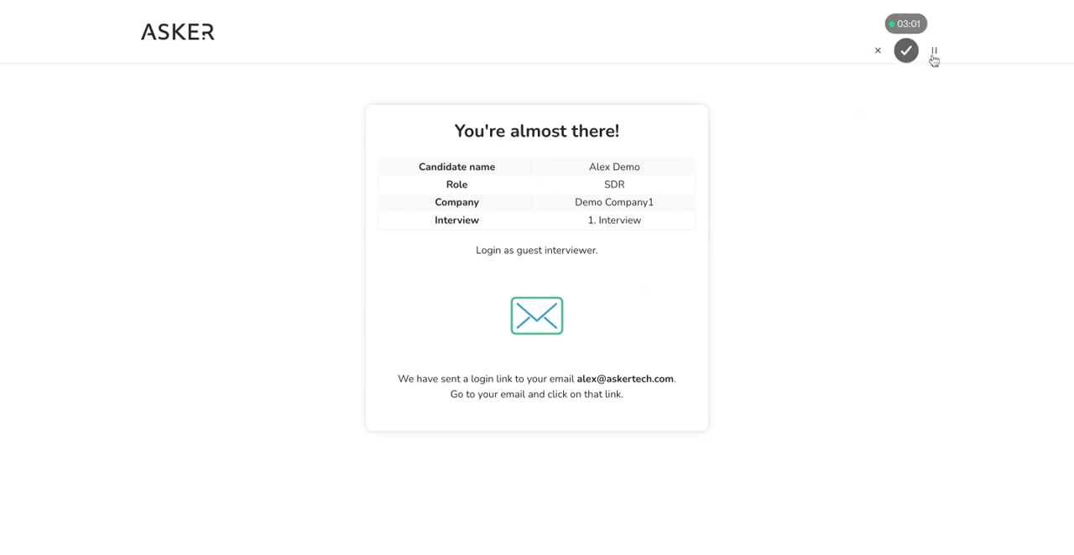
click(935, 54)
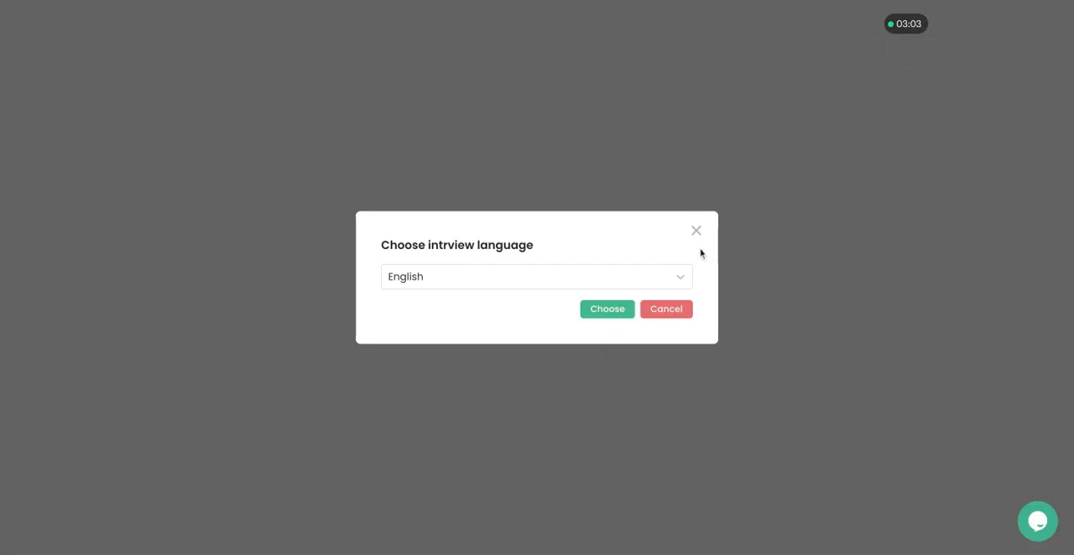
Step: Choose English as the interview language and advance through the introduction to the first motivation question
click(601, 319)
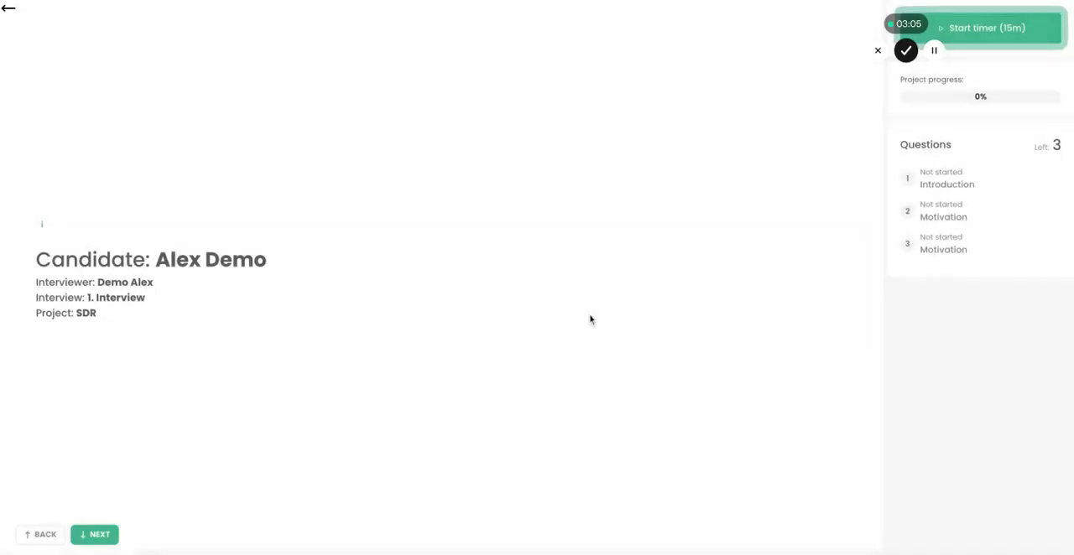
click(104, 534)
click(107, 537)
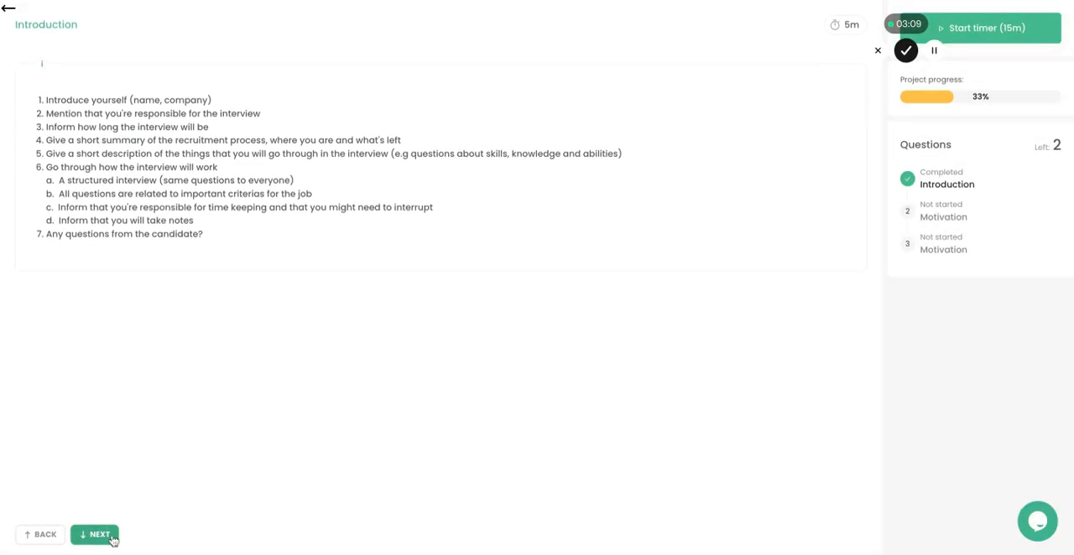
Step: Enter the note "awdawdaaw" for the first motivation question and rate the answer 4, Highly motivated
click(513, 38)
text(awdawdaaw)
click(540, 422)
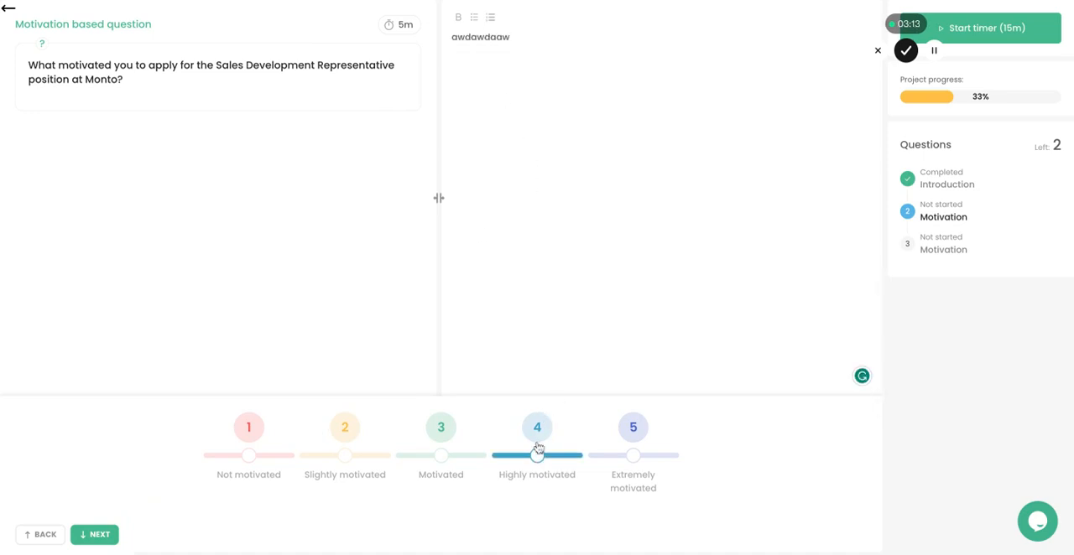
click(537, 453)
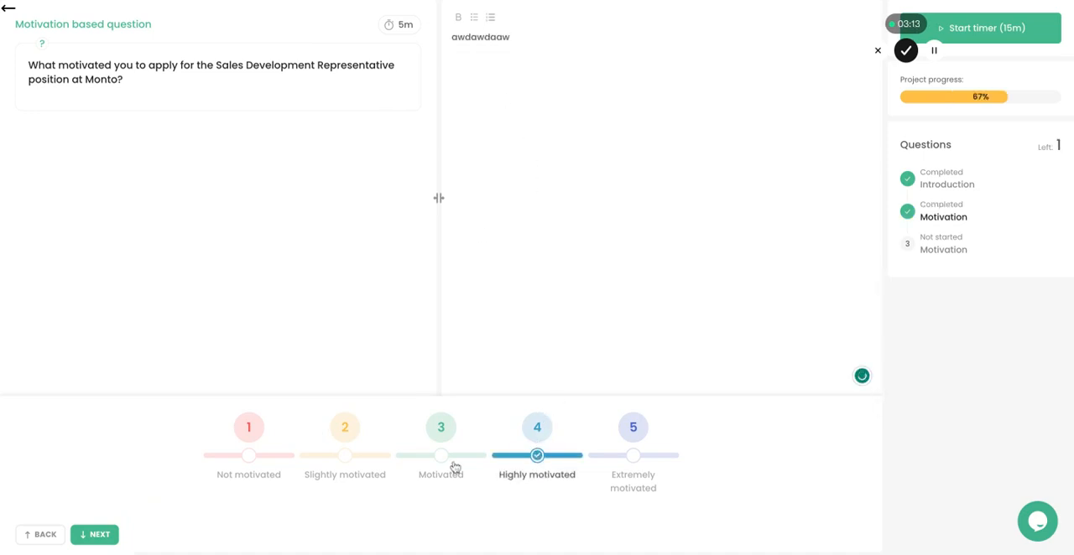
Step: Rate the SaaS industry question 4, Highly motivated, and complete the interview
click(100, 536)
click(534, 440)
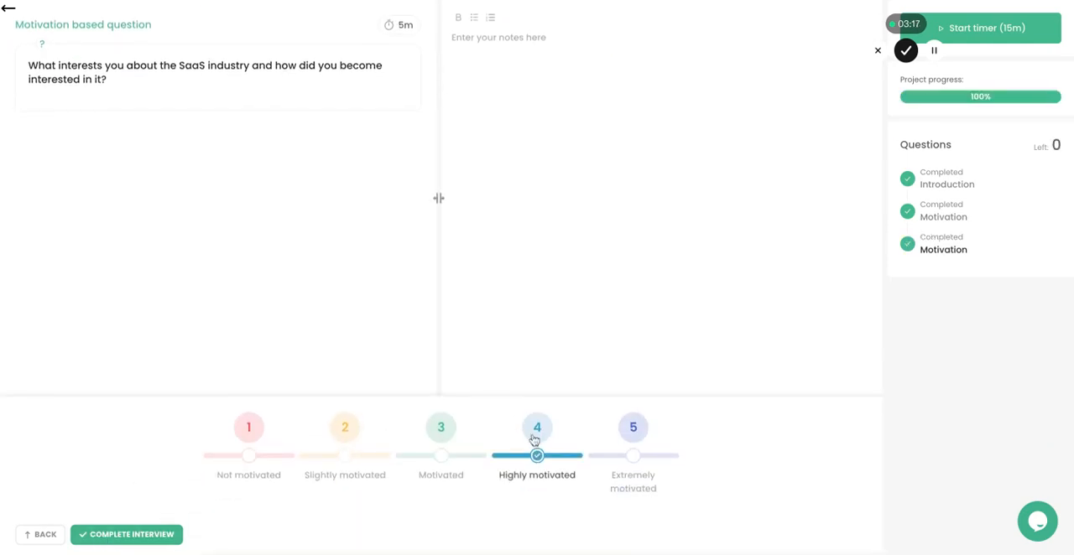
click(132, 536)
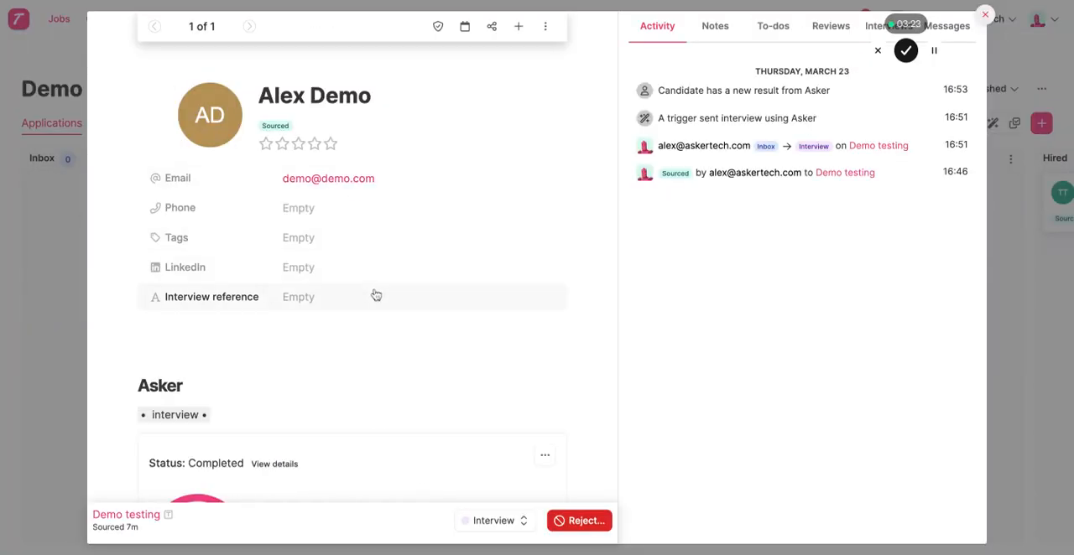
Step: View the completed Asker interview's score details in the candidate's profile and close them
scroll(361, 375, down, 3)
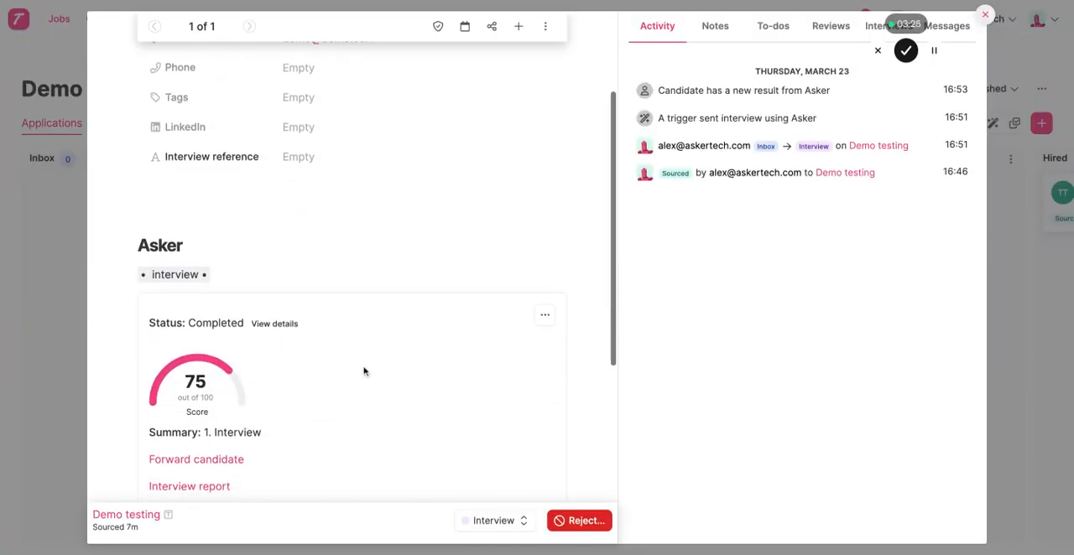
click(277, 304)
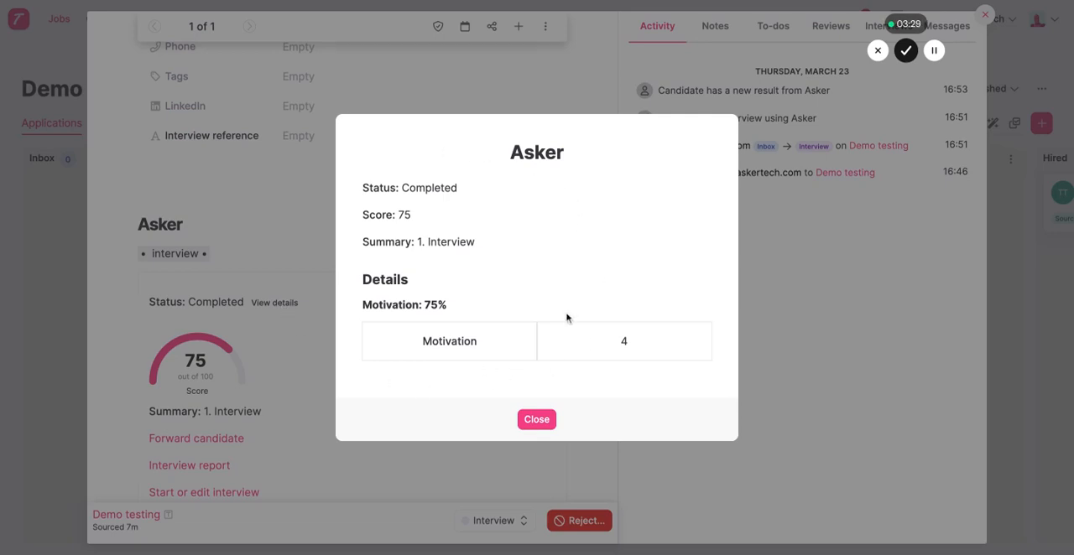
click(537, 420)
Step: Open the interview report, examine the detailed scores and notes for each question, and return to Teamtailor
scroll(332, 382, down, 1)
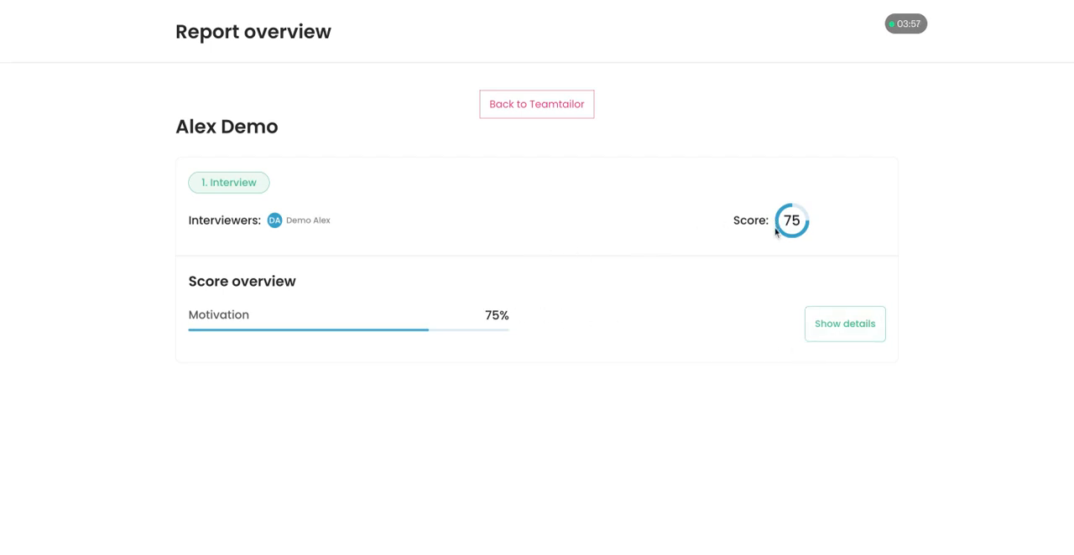
click(844, 334)
scroll(659, 345, down, 2)
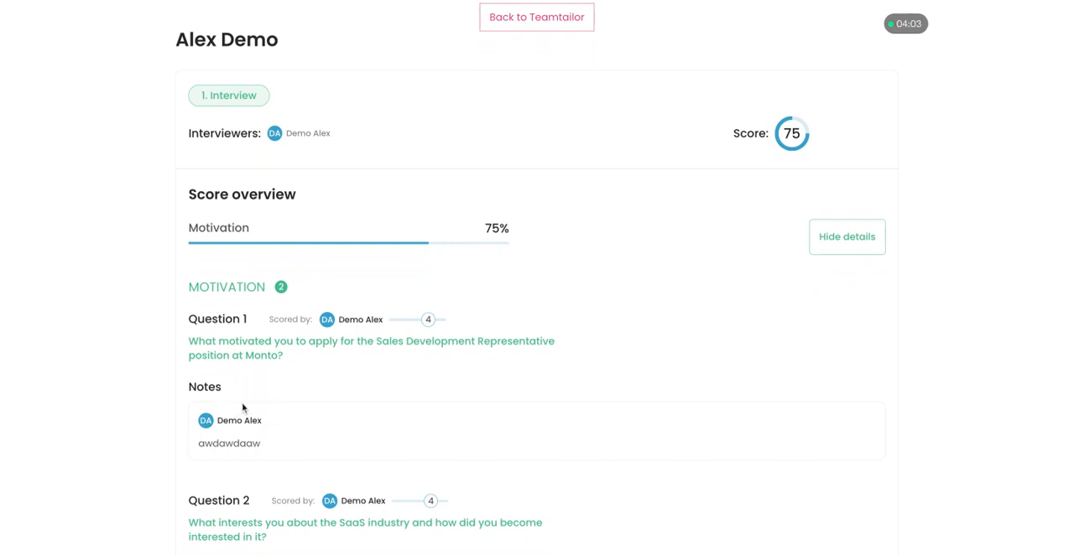
scroll(232, 441, down, 1)
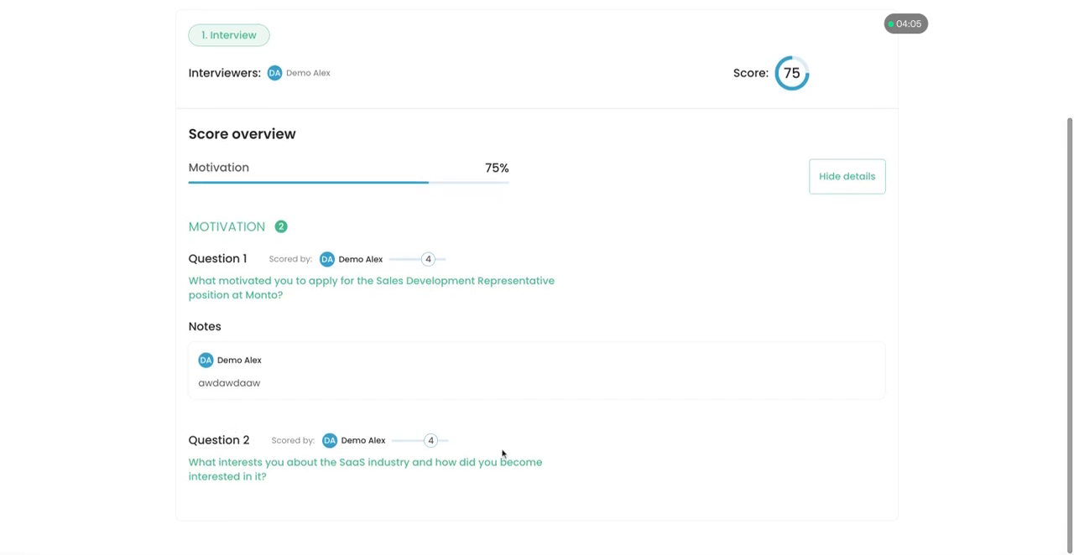
scroll(501, 453, up, 1)
scroll(494, 411, up, 1)
click(559, 72)
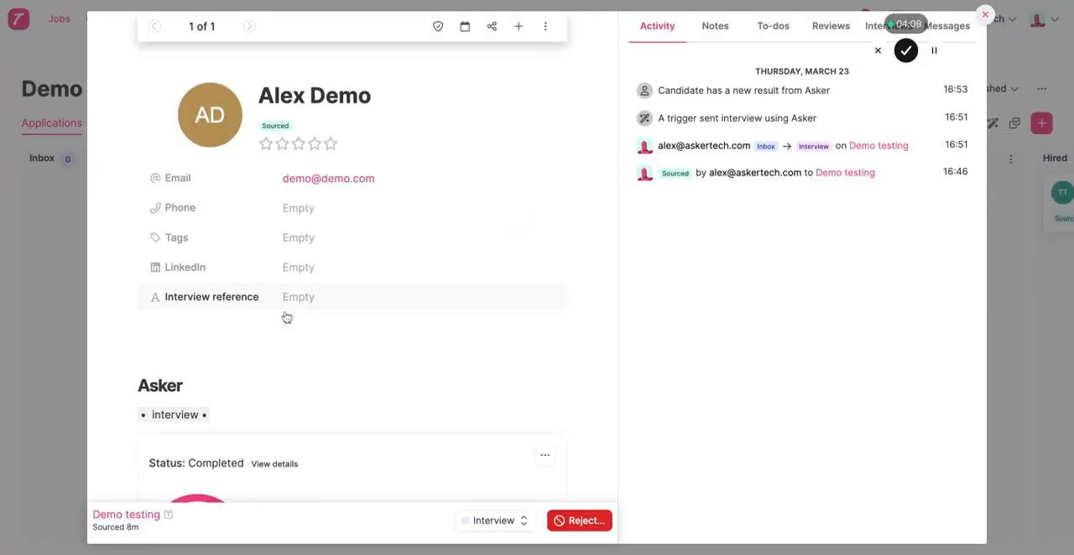
Step: Move the candidate's card from Interview to the Interview 2 stage on the job board
scroll(295, 321, down, 3)
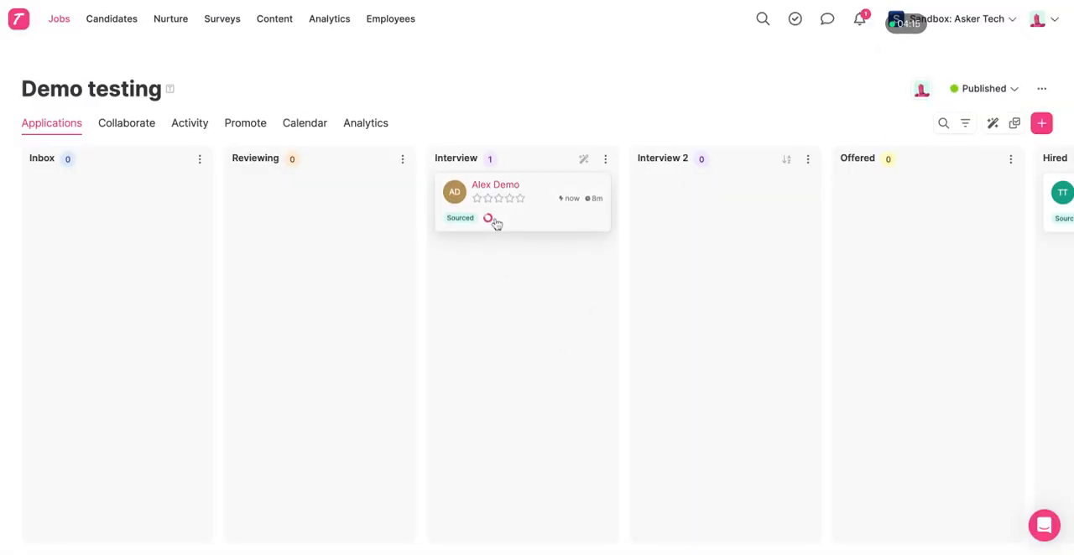
drag(517, 225, 652, 305)
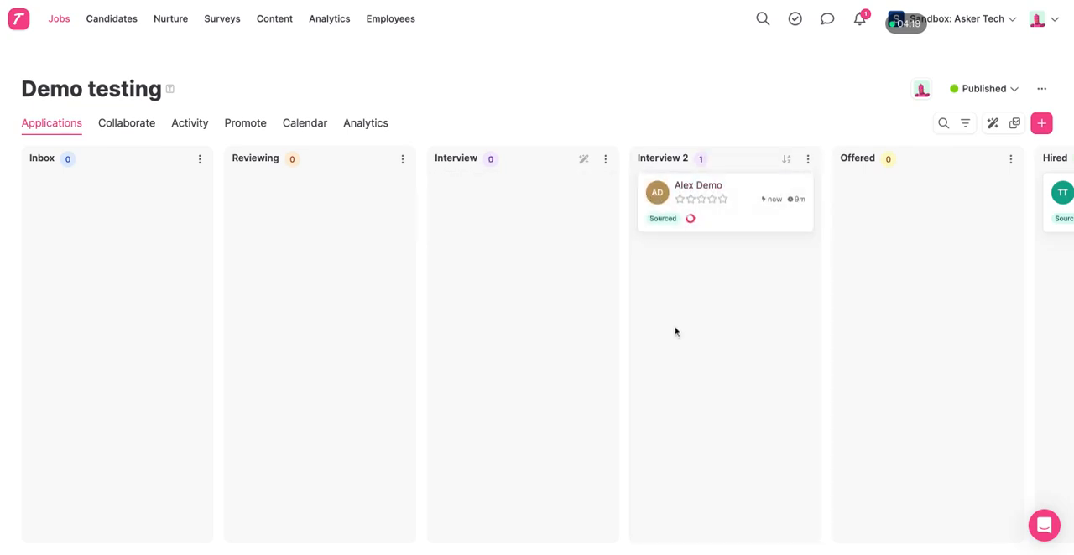
Step: Open the profile of the candidate in Interview 2, check its Asker section and reload the page
click(738, 230)
scroll(367, 325, down, 2)
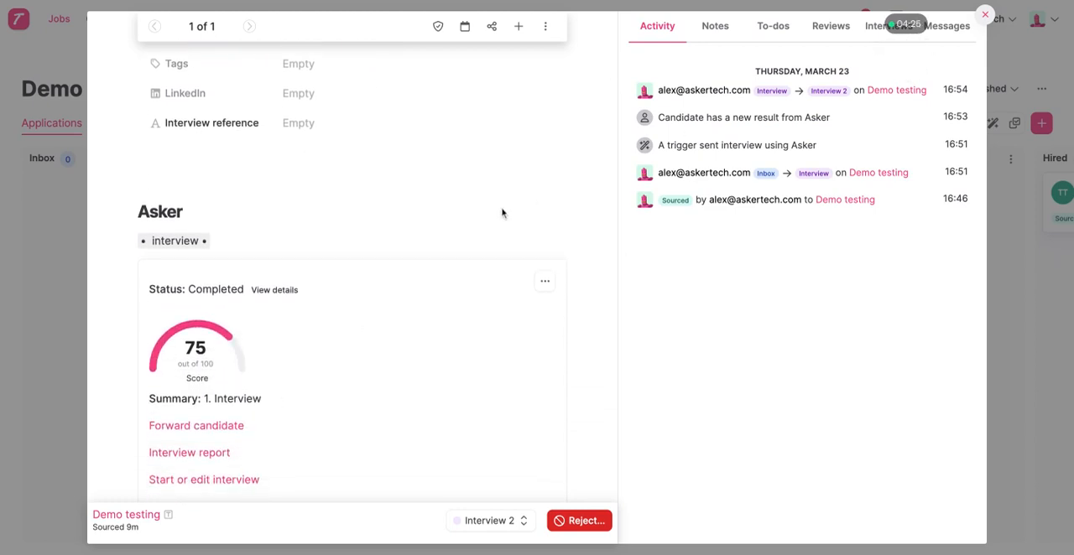
scroll(433, 284, down, 1)
scroll(434, 285, up, 3)
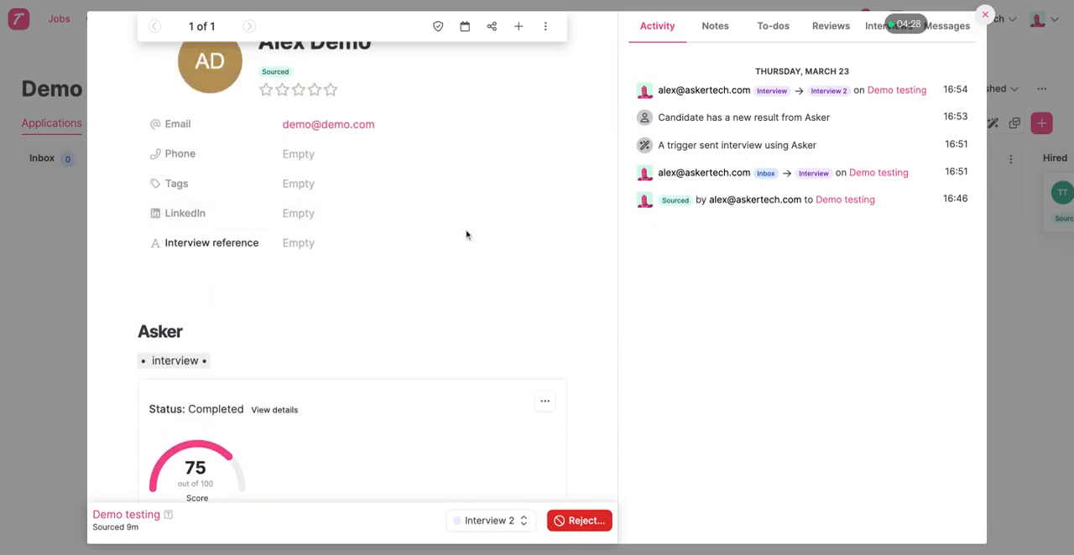
key(super+r)
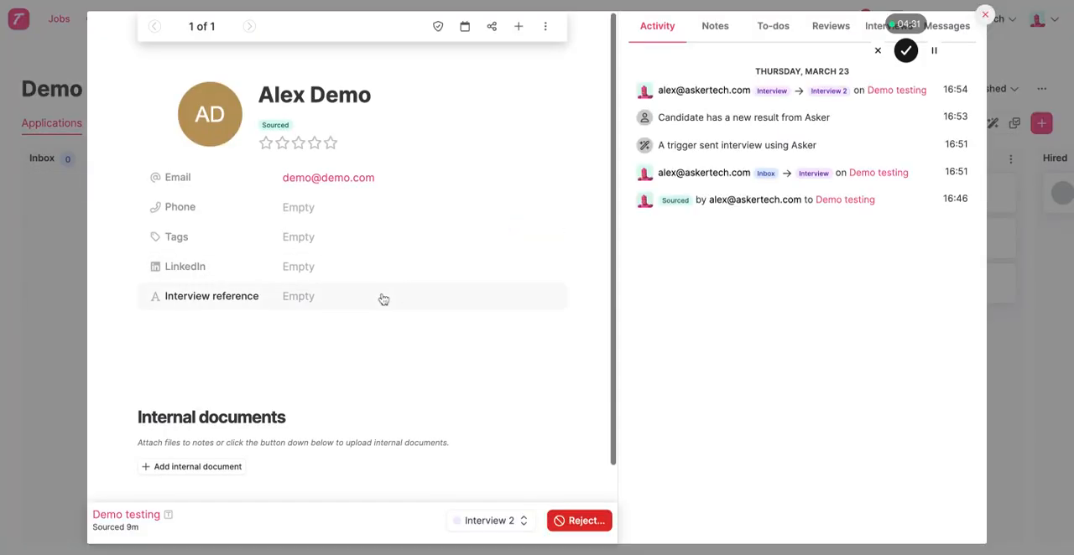
Step: Examine the cards for the first and second Asker interviews in the reloaded candidate profile
scroll(383, 300, down, 10)
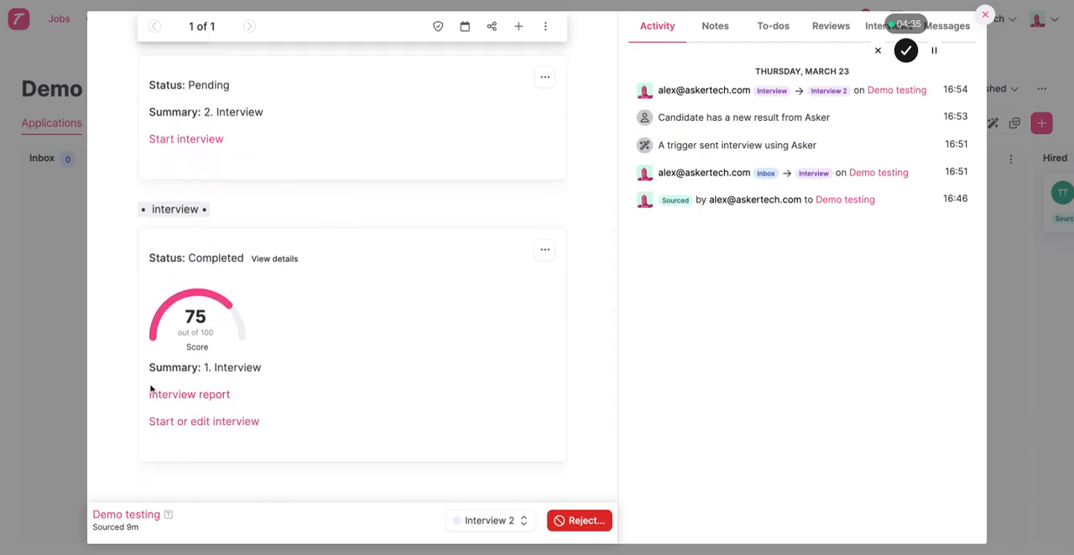
scroll(223, 386, up, 4)
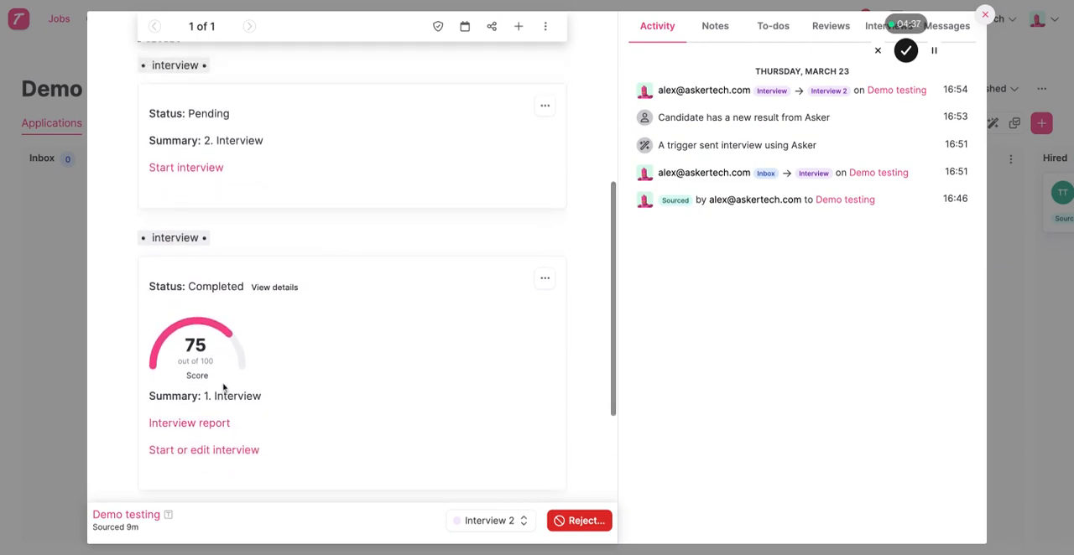
scroll(224, 386, up, 2)
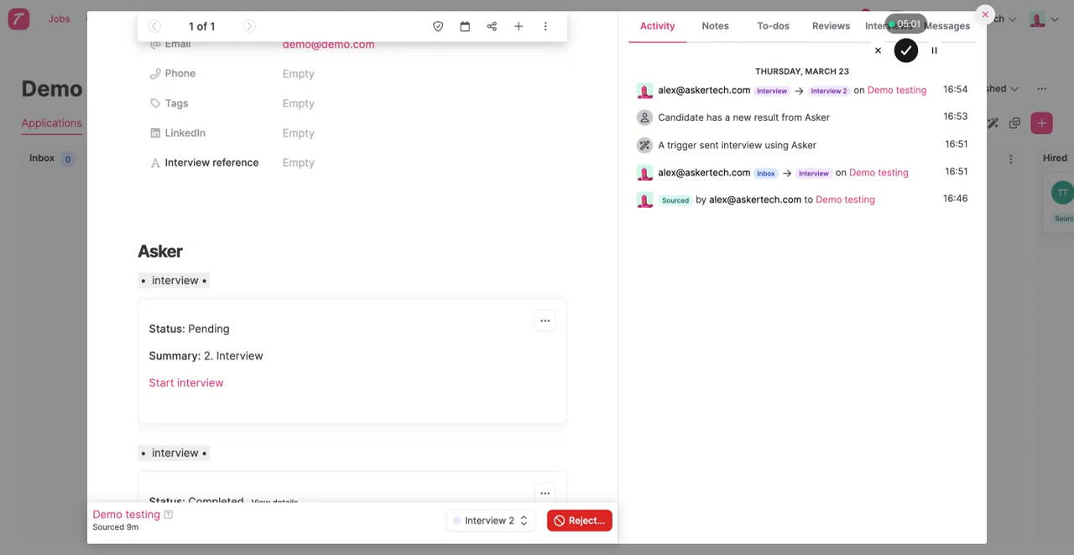
scroll(380, 291, down, 2)
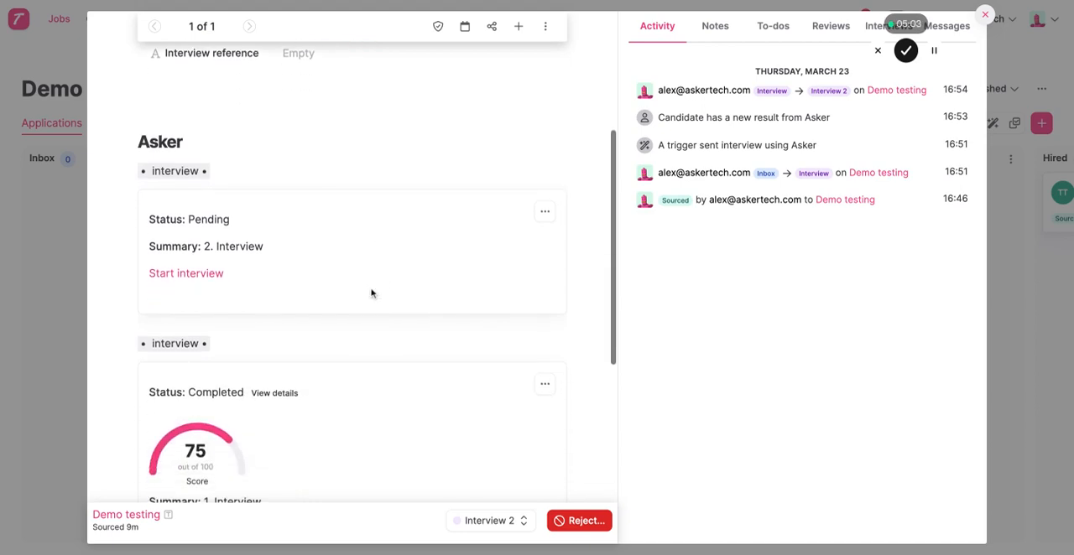
scroll(394, 373, down, 1)
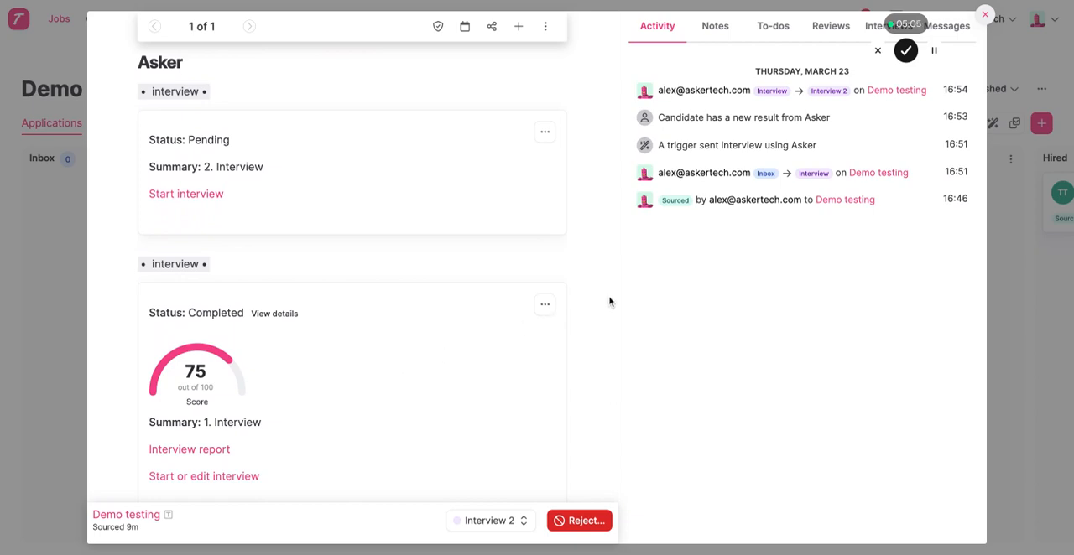